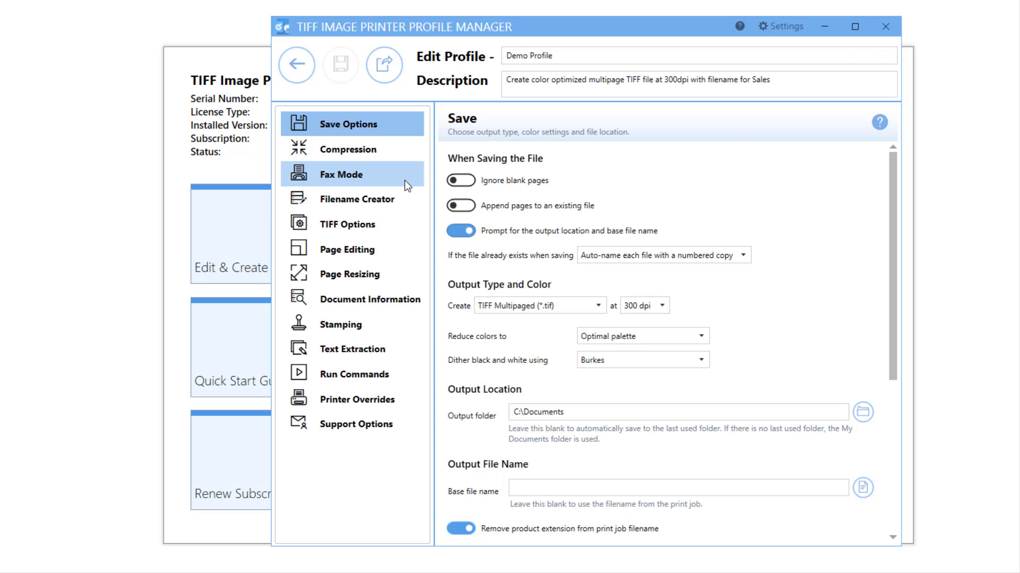
Step: Show Demo Profile's Filename Creator page and preview, then collapse, the Output Location and Output File Name parts
{"action": "left_click", "coordinate": [404, 199]}
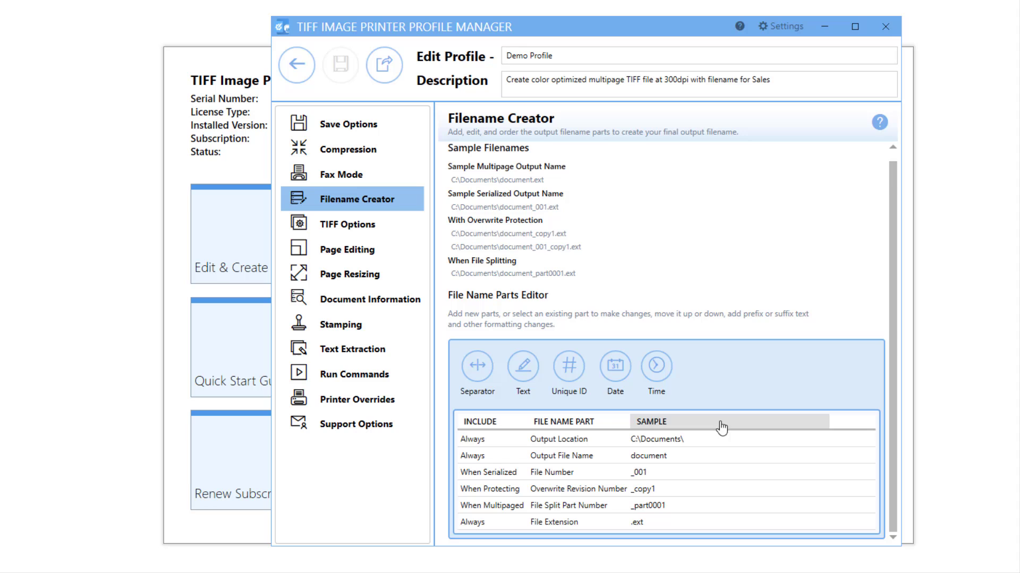
{"action": "left_click", "coordinate": [712, 439]}
{"action": "scroll", "coordinate": [713, 438], "scroll_direction": "down", "scroll_amount": 3}
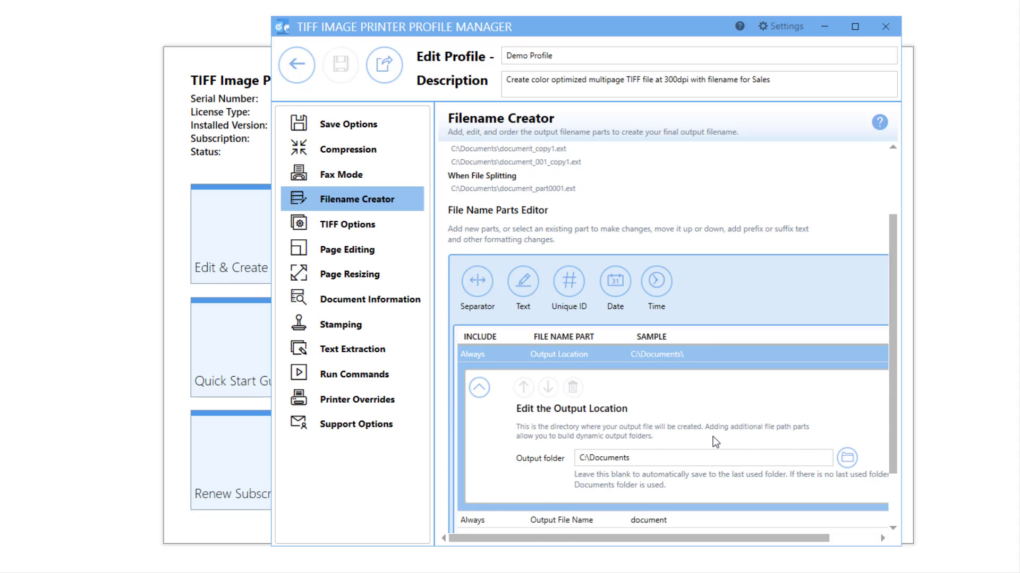
{"action": "left_click", "coordinate": [664, 491]}
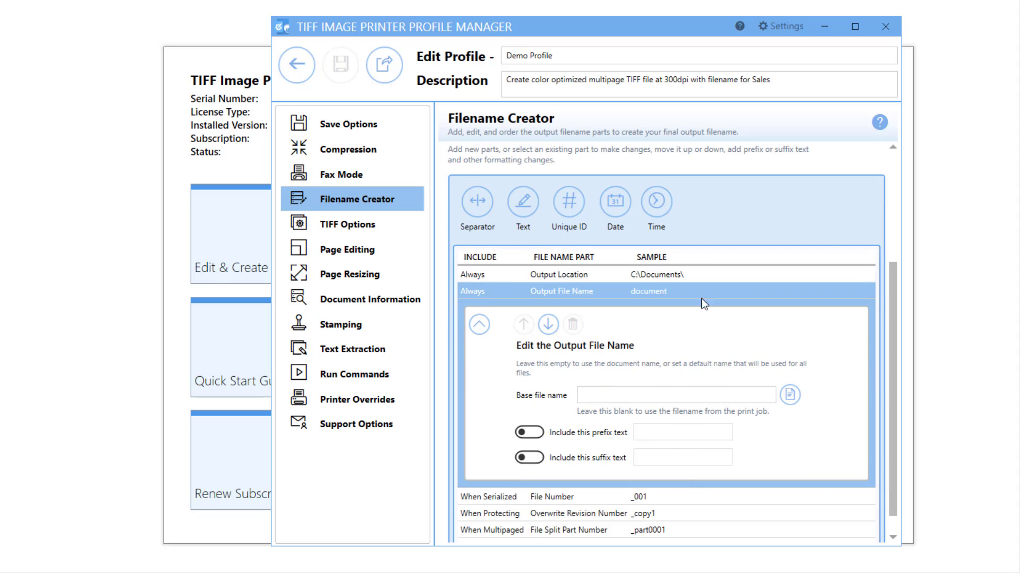
{"action": "left_click", "coordinate": [571, 297]}
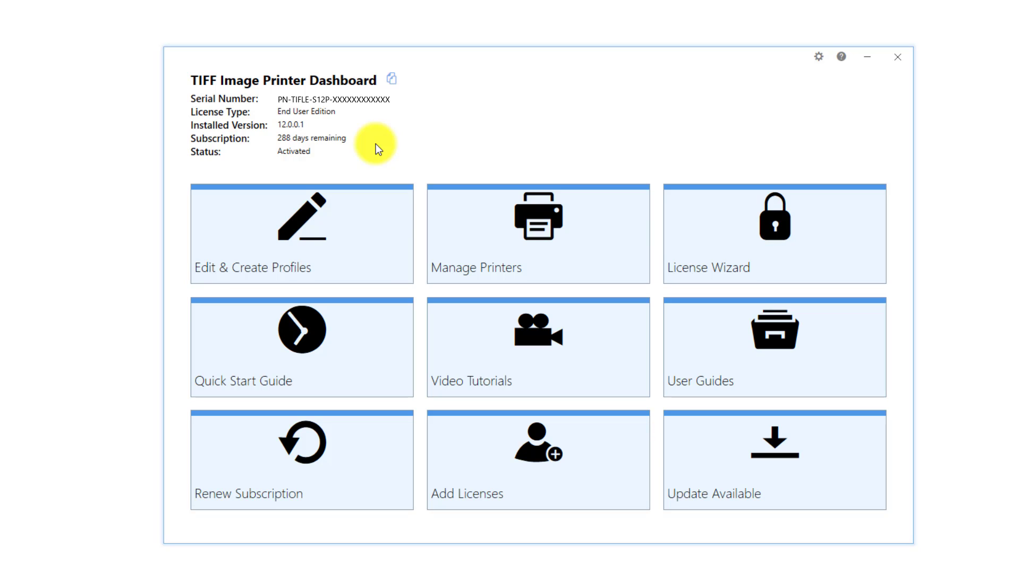
Step: Open the Edit & Create Profiles window
{"action": "left_click", "coordinate": [357, 207]}
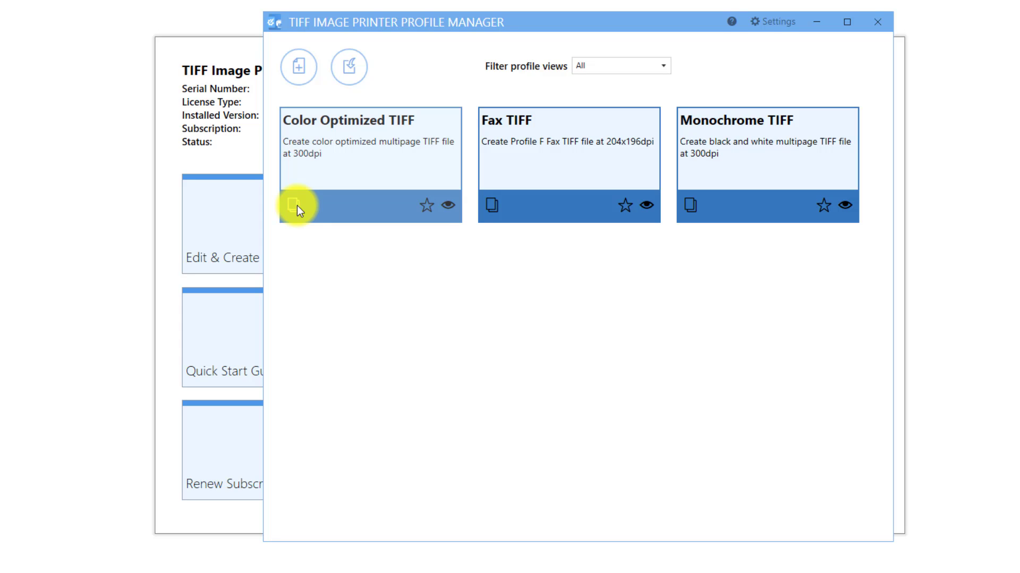
Step: Copy the Color Optimized TIFF profile, name it 'Demo Profile', and append 'i with date and time' to its description
{"action": "left_click", "coordinate": [295, 205]}
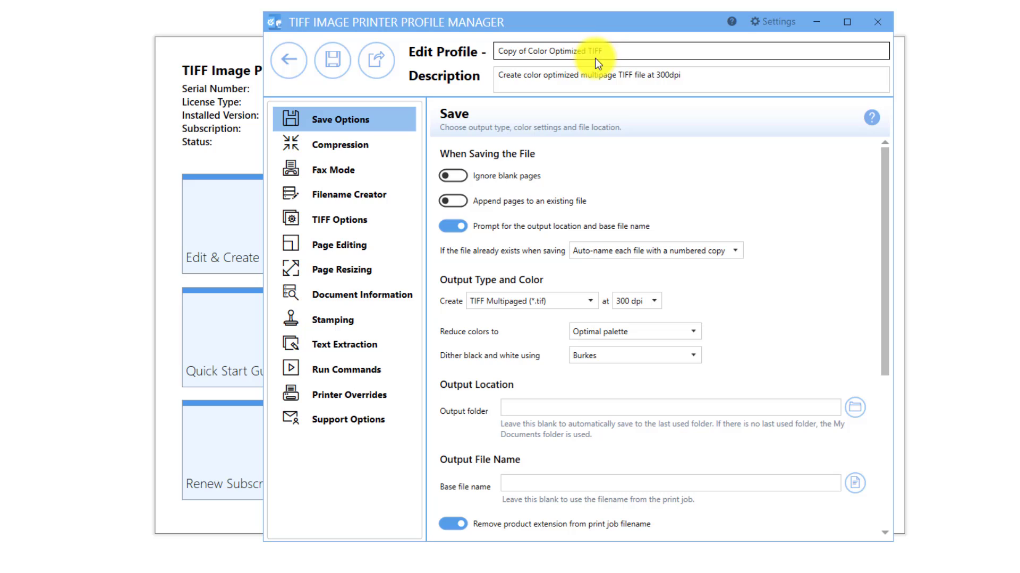
{"action": "left_click_drag", "start_coordinate": [616, 50], "coordinate": [483, 65]}
{"action": "type", "text": "Demo"}
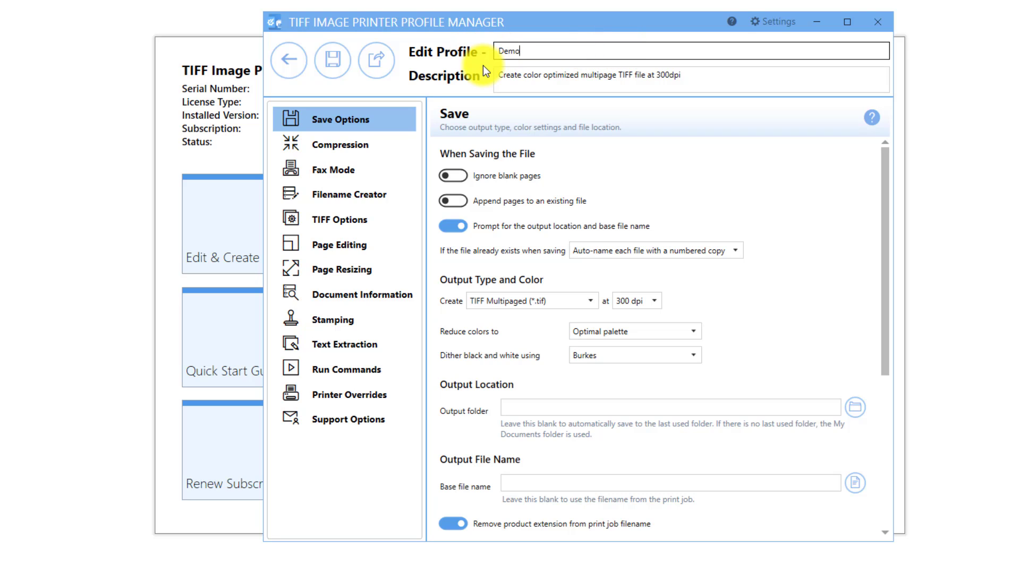
{"action": "type", "text": " Profile"}
{"action": "left_click", "coordinate": [644, 82]}
{"action": "type", "text": "i w"}
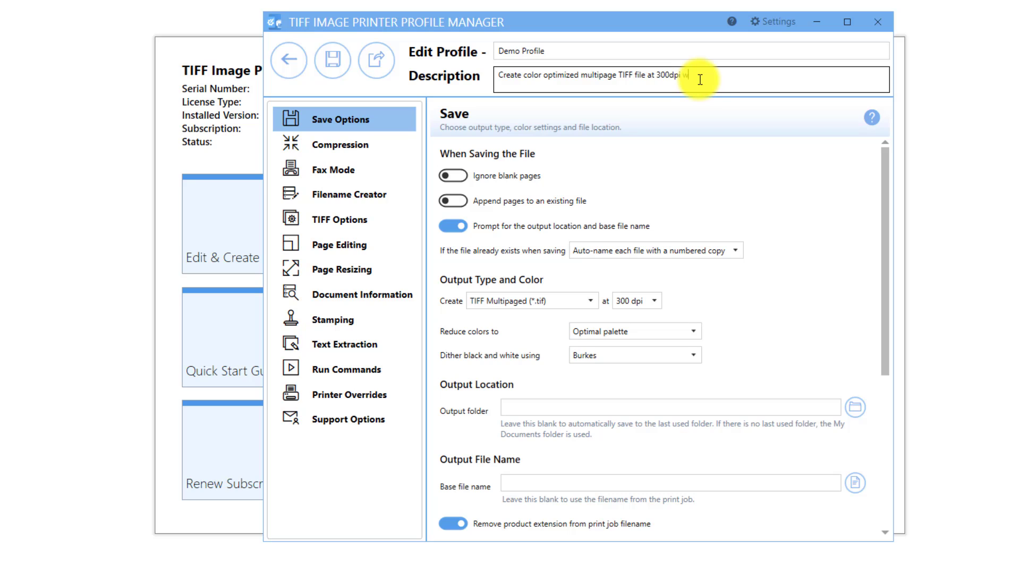
{"action": "type", "text": "ith date and time"}
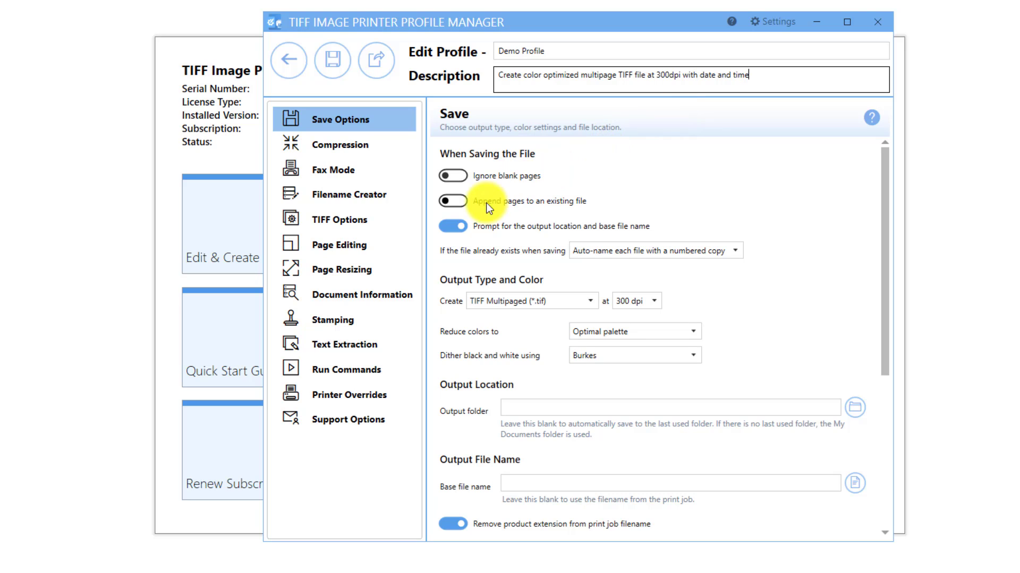
{"action": "left_click", "coordinate": [455, 224]}
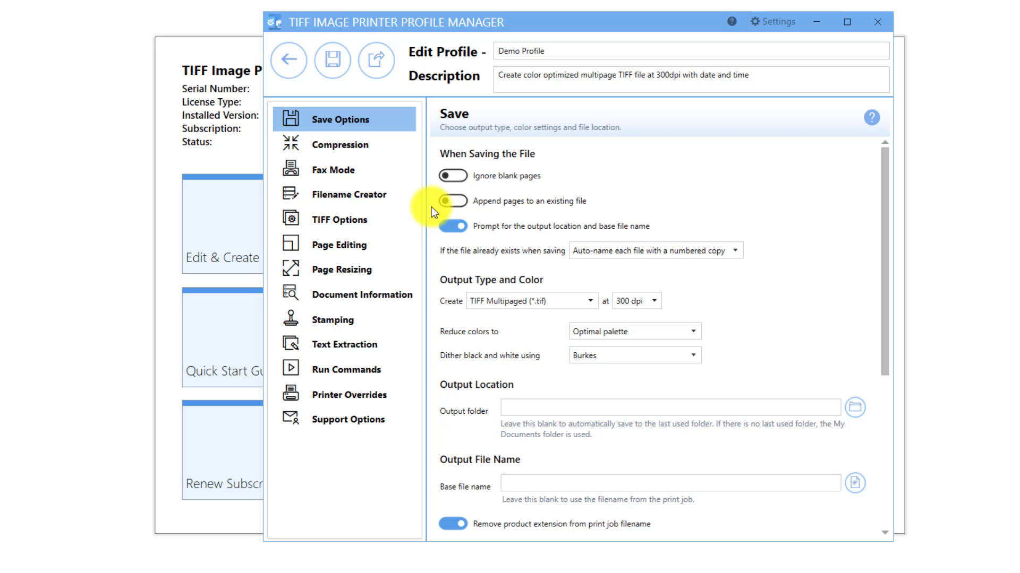
Step: Add Year, Month and Day date parts to the filename in Filename Creator, then select Year
{"action": "left_click", "coordinate": [410, 197]}
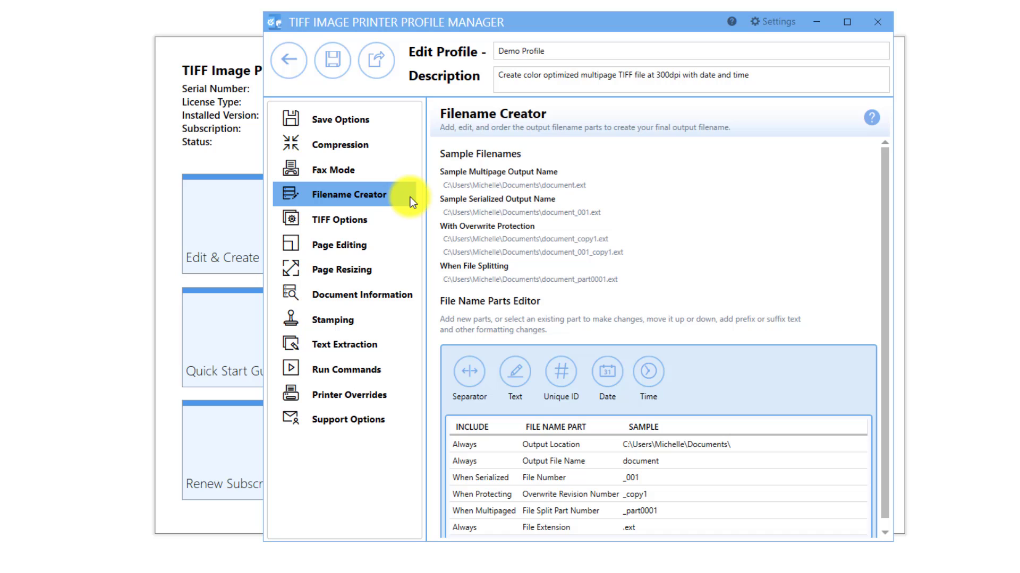
{"action": "scroll", "coordinate": [664, 292], "scroll_direction": "down", "scroll_amount": 1}
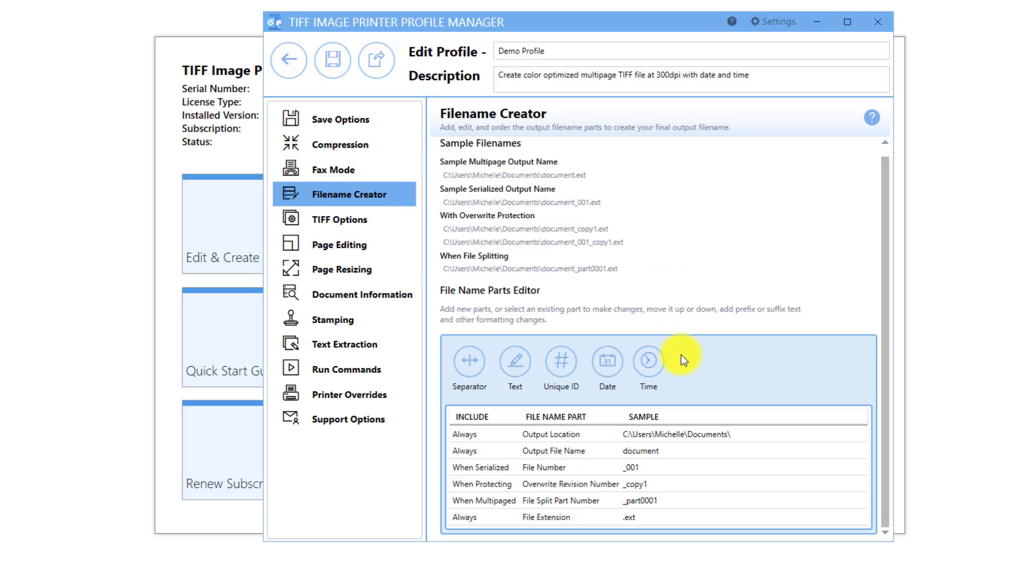
{"action": "left_click", "coordinate": [610, 363]}
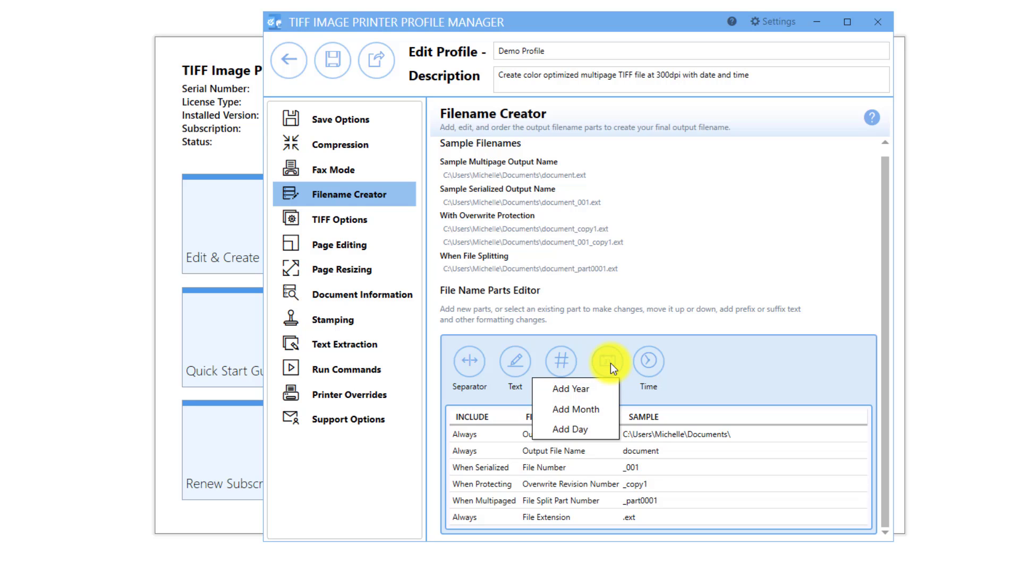
{"action": "left_click", "coordinate": [606, 388]}
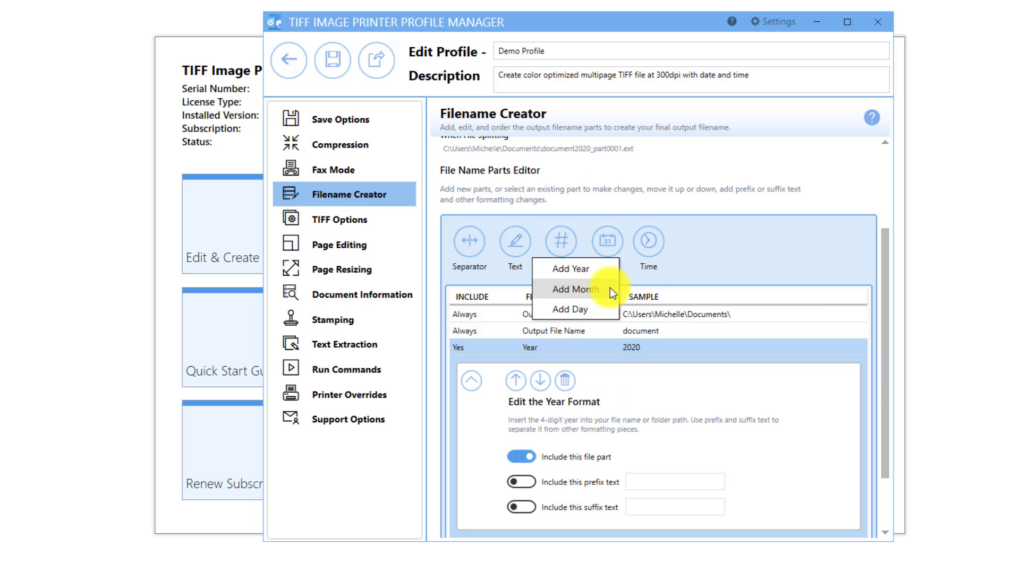
{"action": "left_click", "coordinate": [610, 288]}
{"action": "left_click", "coordinate": [607, 234]}
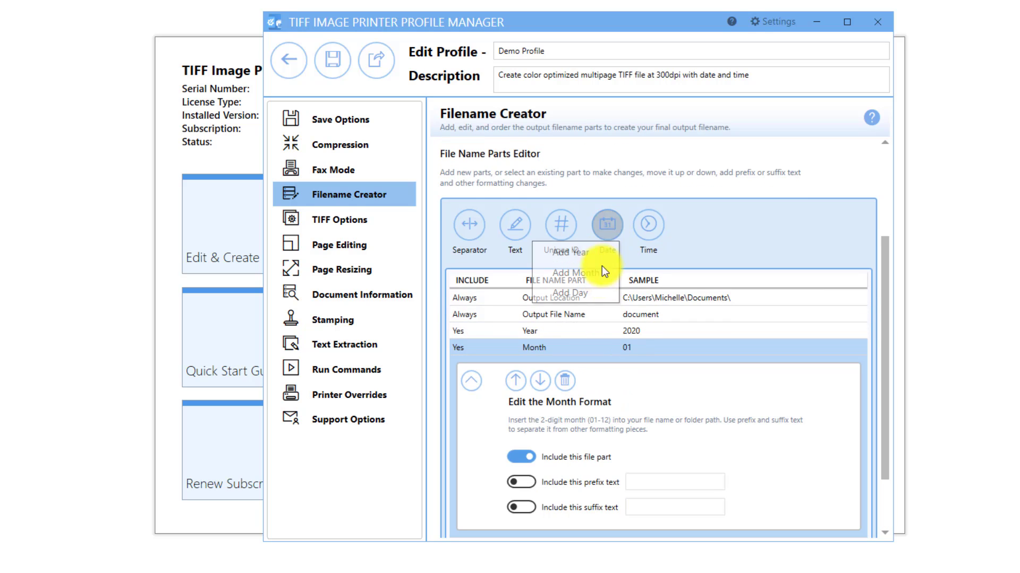
{"action": "left_click", "coordinate": [601, 295]}
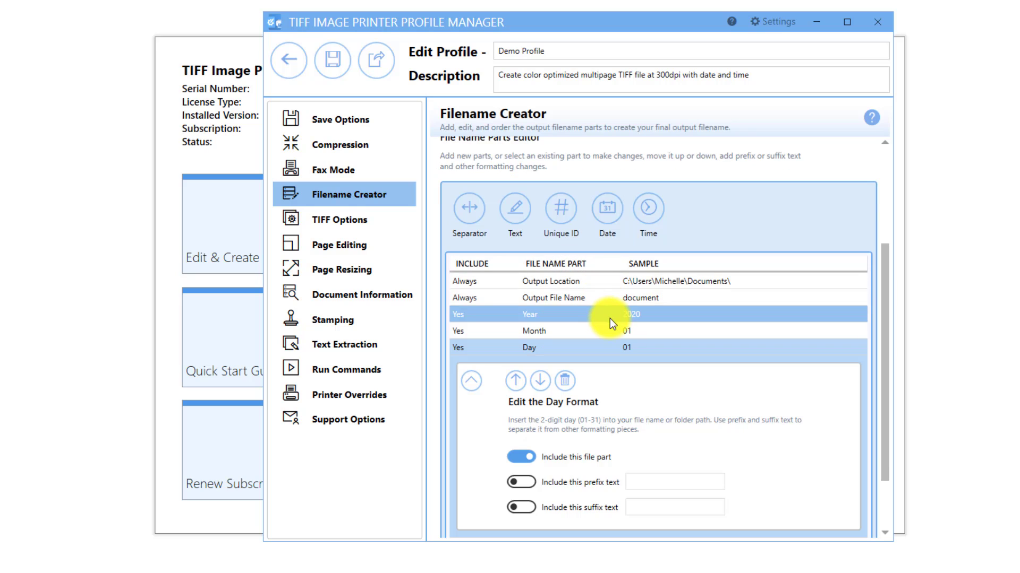
{"action": "left_click", "coordinate": [610, 318]}
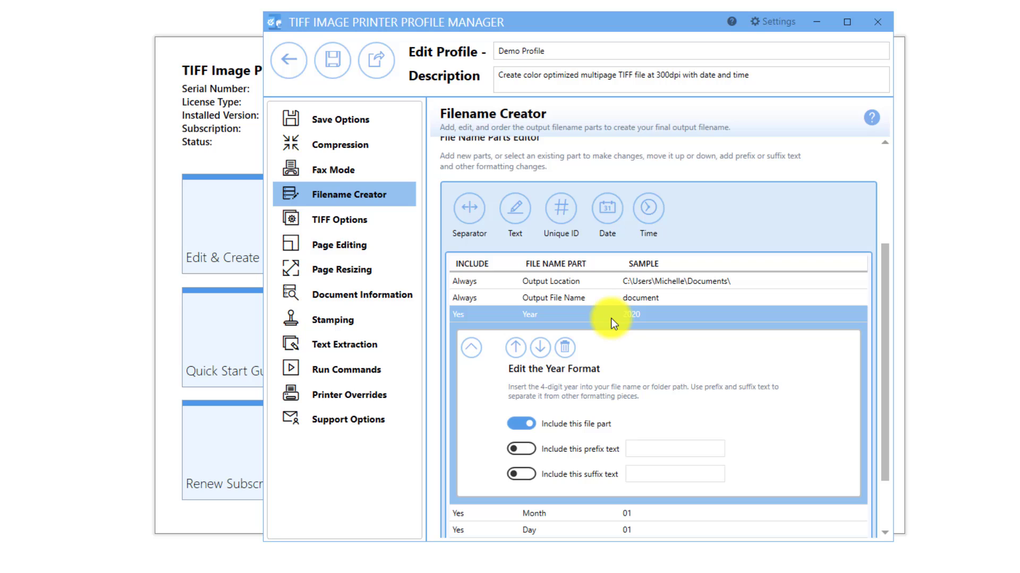
{"action": "left_click", "coordinate": [542, 342]}
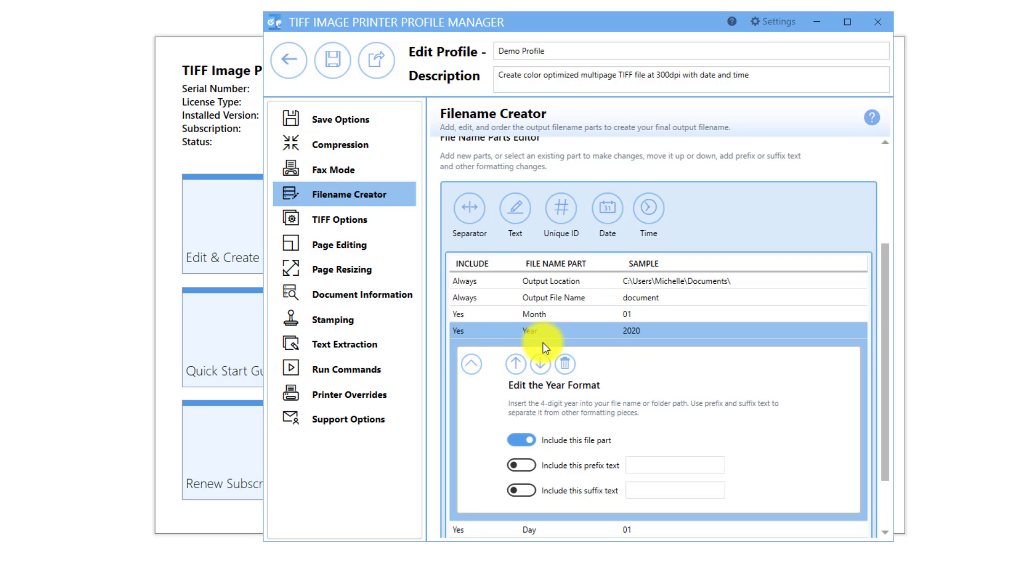
{"action": "left_click", "coordinate": [543, 362]}
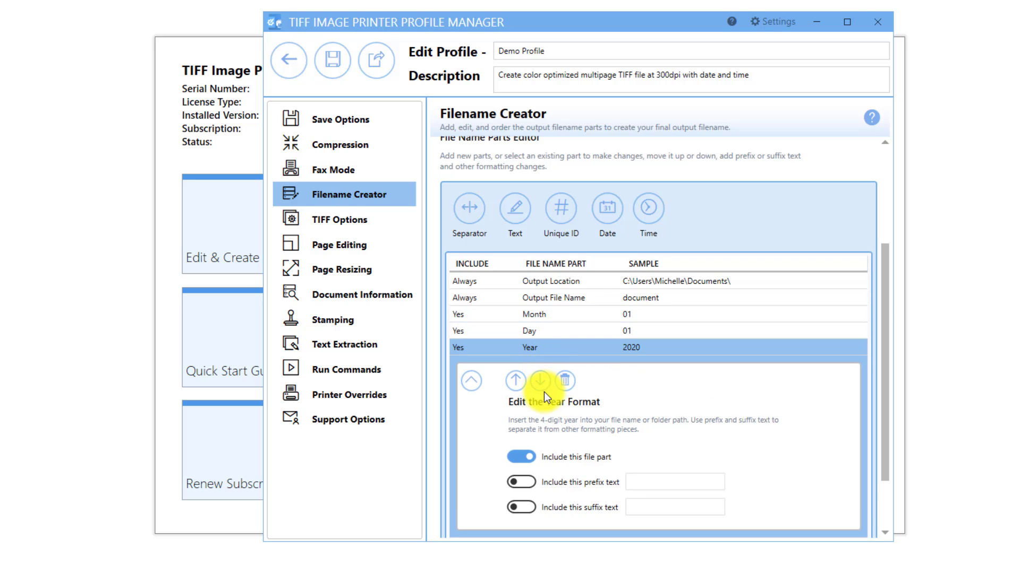
{"action": "left_click", "coordinate": [520, 382]}
{"action": "left_click", "coordinate": [521, 366]}
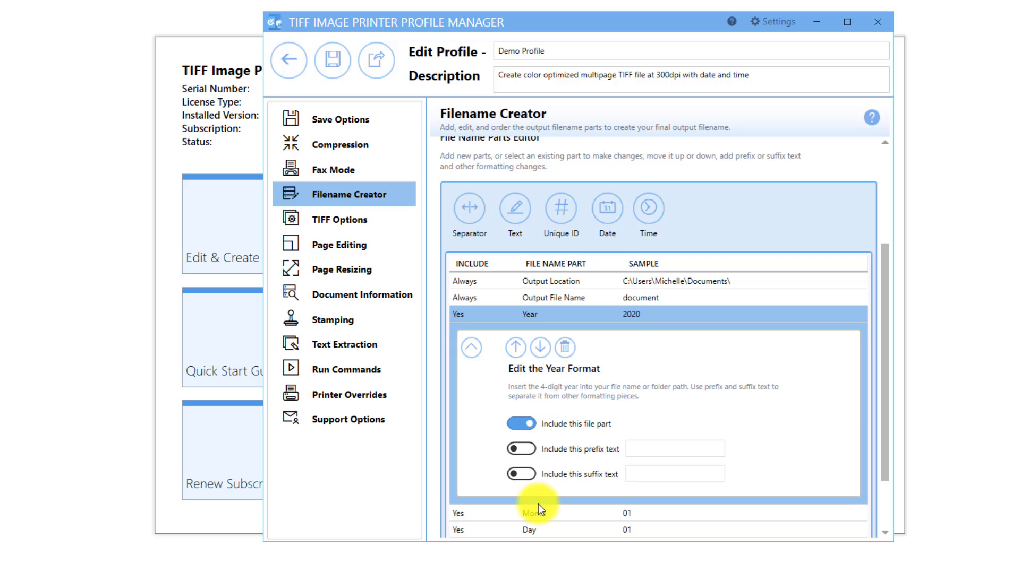
{"action": "left_click", "coordinate": [539, 510]}
{"action": "left_click", "coordinate": [539, 369]}
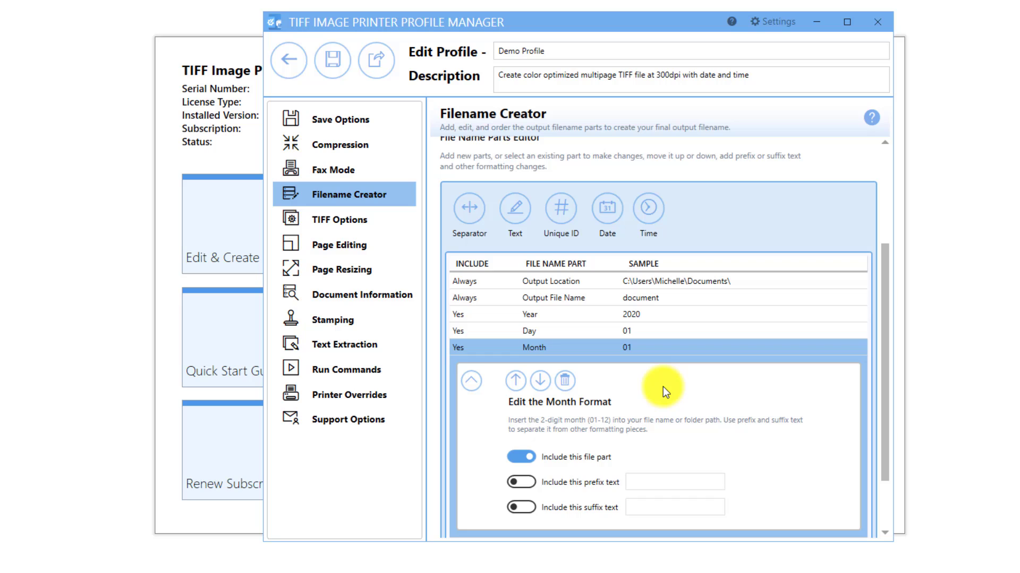
{"action": "left_click", "coordinate": [521, 384]}
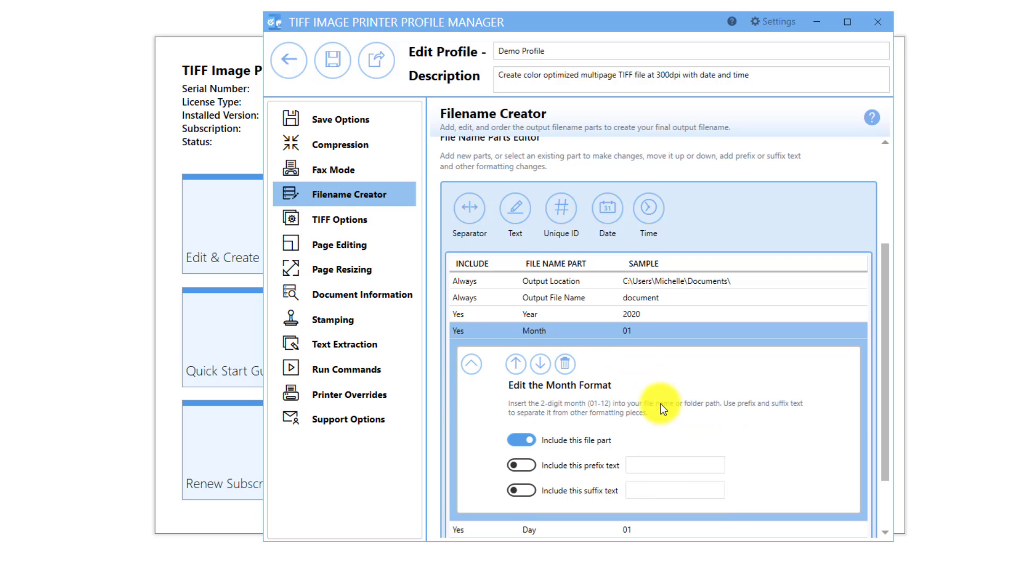
{"action": "left_click", "coordinate": [648, 318]}
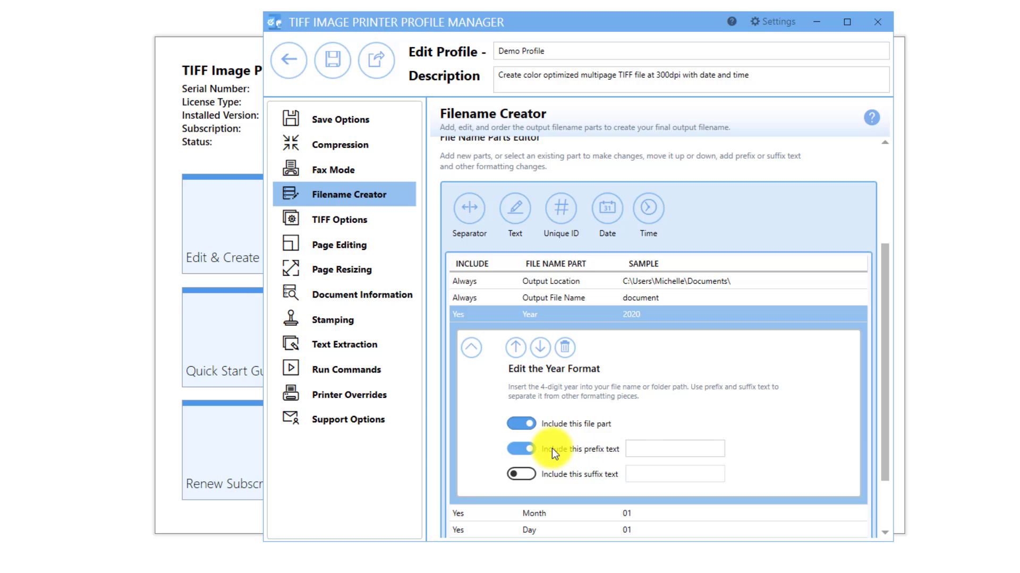
Step: Give the Year part an '_' prefix and the Month and Day parts '-' prefixes
{"action": "left_click", "coordinate": [644, 448]}
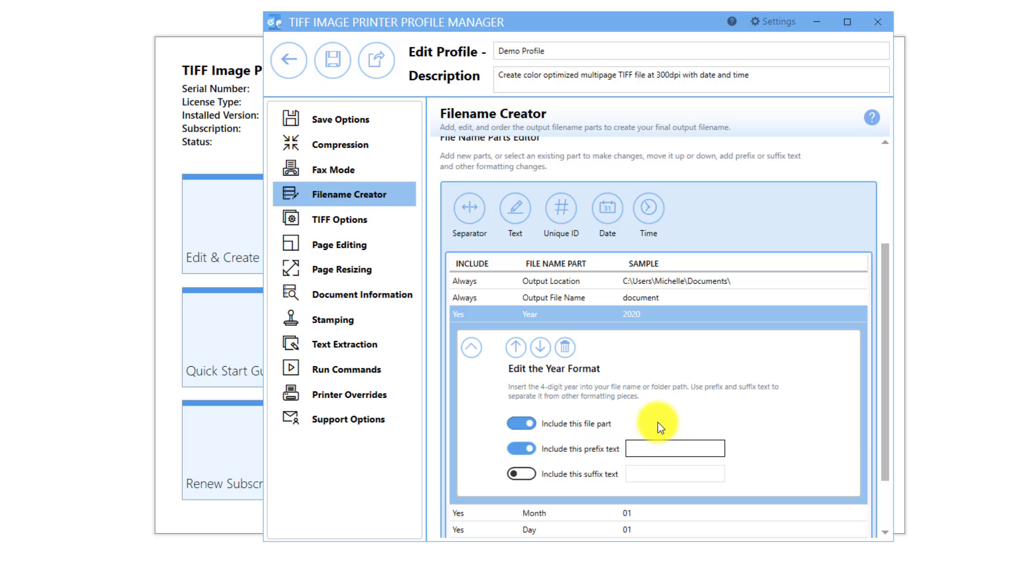
{"action": "type", "text": "_"}
{"action": "left_click", "coordinate": [611, 512]}
{"action": "left_click", "coordinate": [522, 466]}
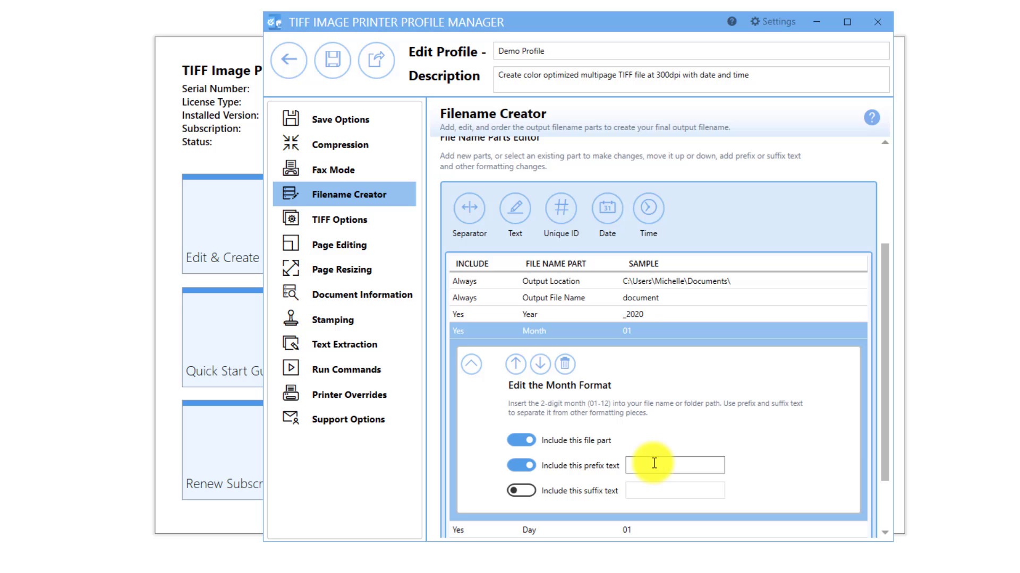
{"action": "left_click", "coordinate": [654, 465]}
{"action": "type", "text": "-"}
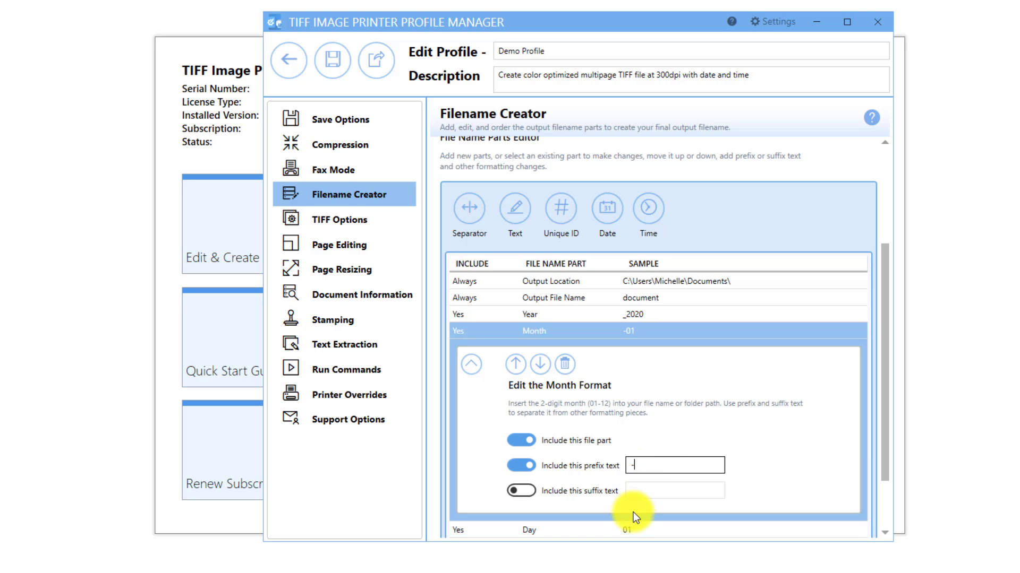
{"action": "left_click", "coordinate": [627, 530]}
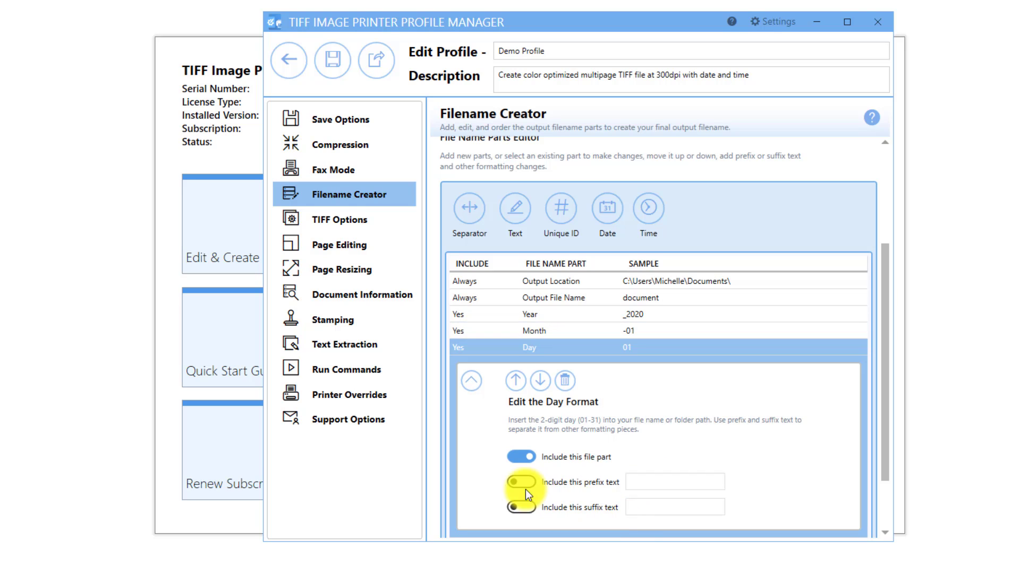
{"action": "left_click", "coordinate": [629, 481]}
{"action": "type", "text": "-"}
{"action": "scroll", "coordinate": [737, 452], "scroll_direction": "up", "scroll_amount": 3}
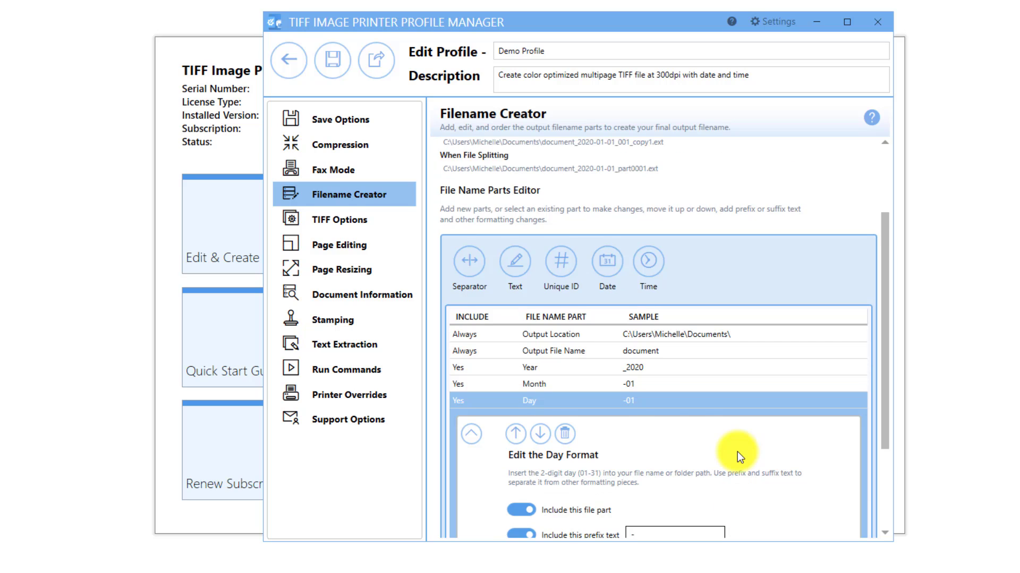
{"action": "scroll", "coordinate": [642, 165], "scroll_direction": "up", "scroll_amount": 2}
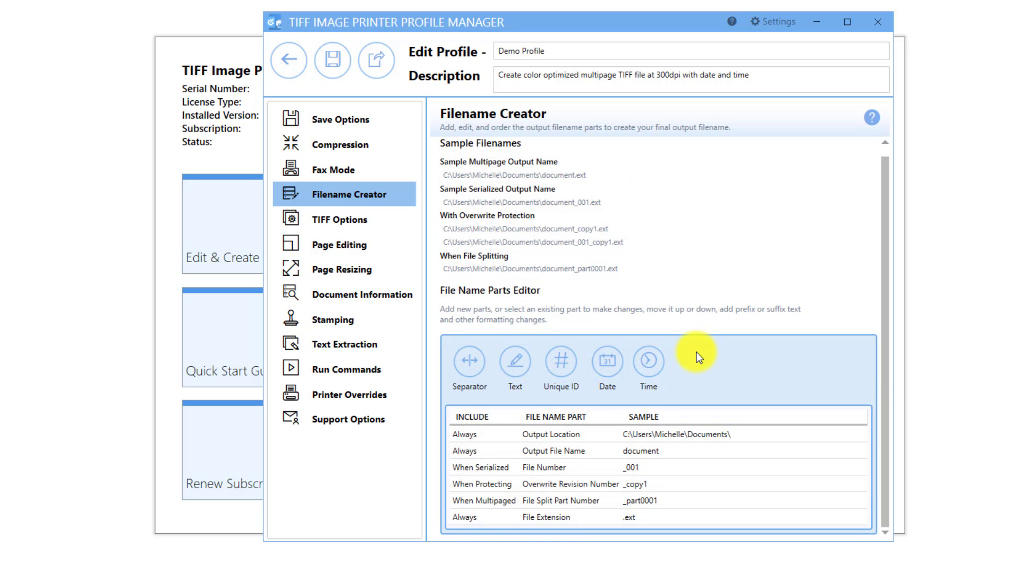
Step: Add Hour, Minute and Second time parts to the filename, then select Hour
{"action": "left_click", "coordinate": [645, 370]}
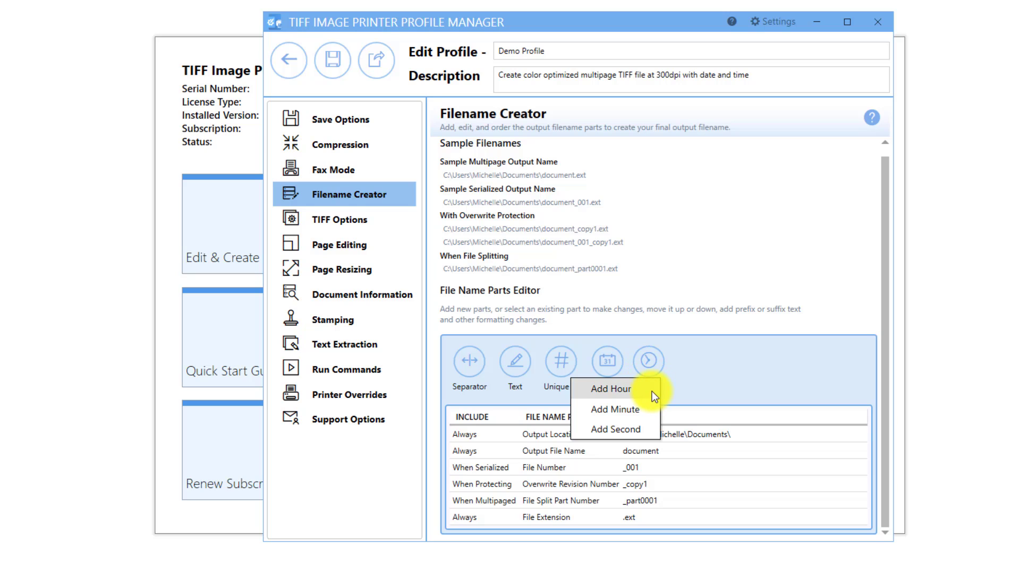
{"action": "left_click", "coordinate": [651, 390]}
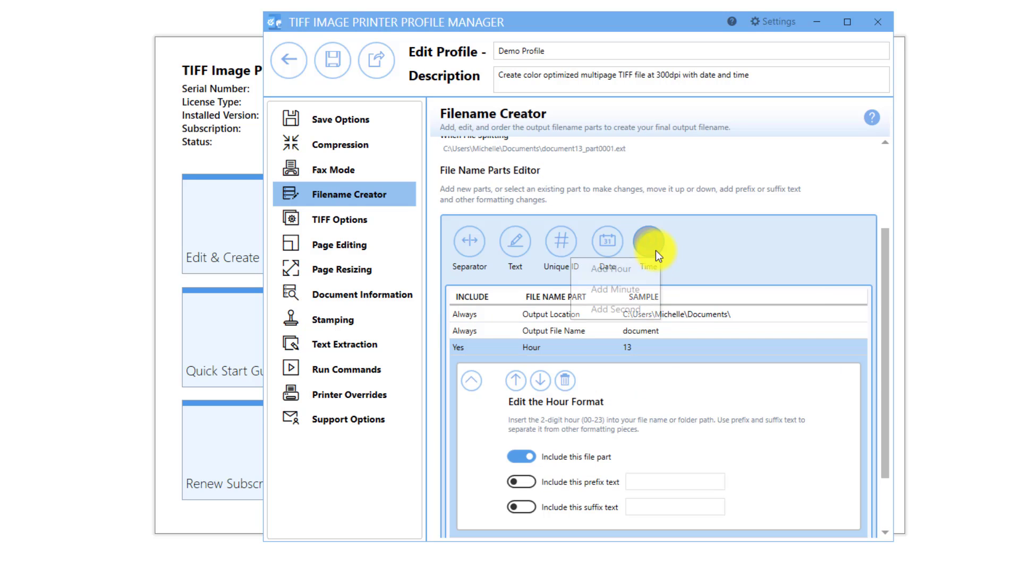
{"action": "left_click", "coordinate": [643, 287]}
{"action": "mouse_move", "coordinate": [649, 233]}
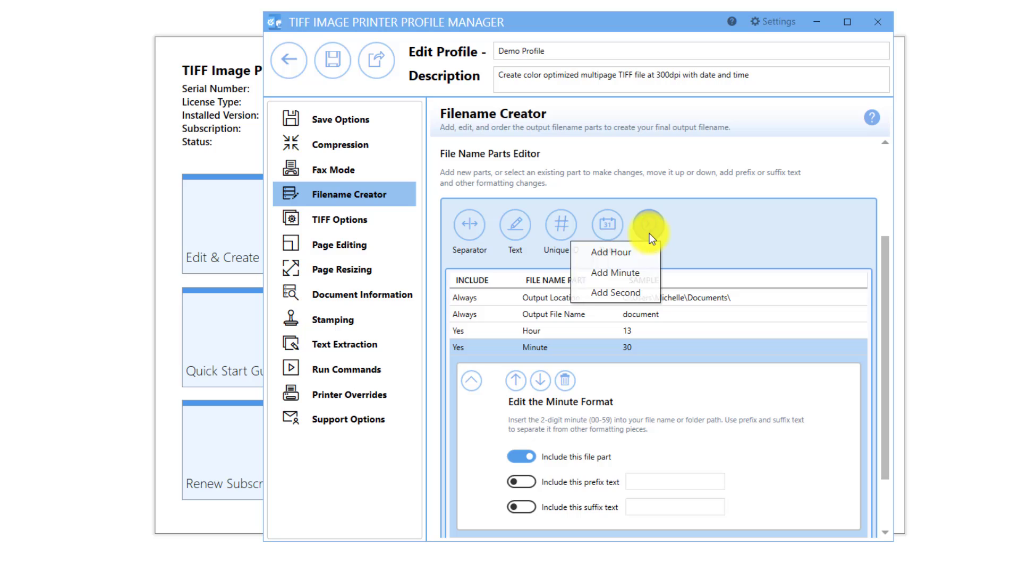
{"action": "left_click", "coordinate": [645, 289]}
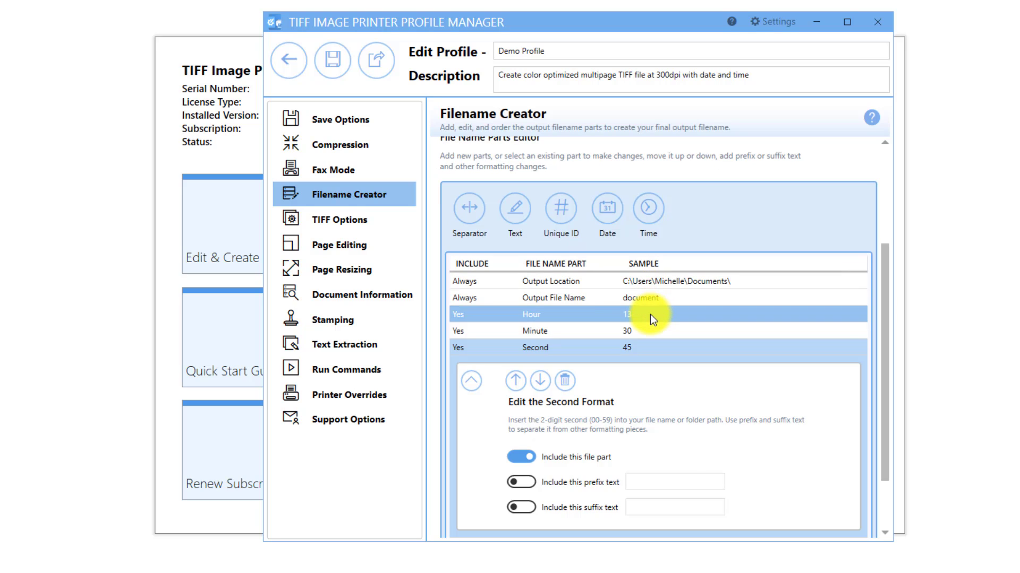
{"action": "left_click", "coordinate": [650, 314]}
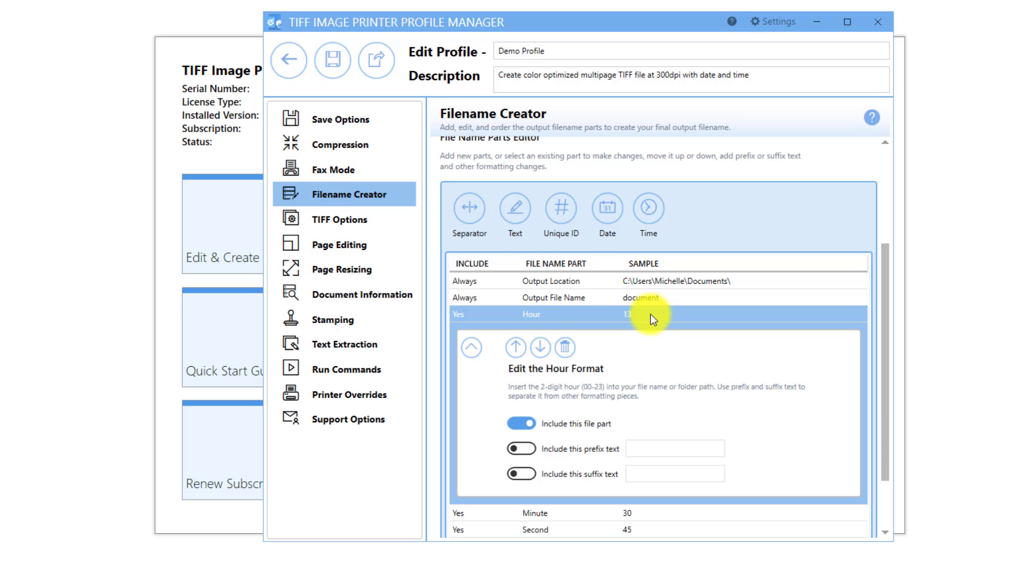
Step: Move Hour above Output File Name and back down so it directly follows it
{"action": "left_click", "coordinate": [509, 349]}
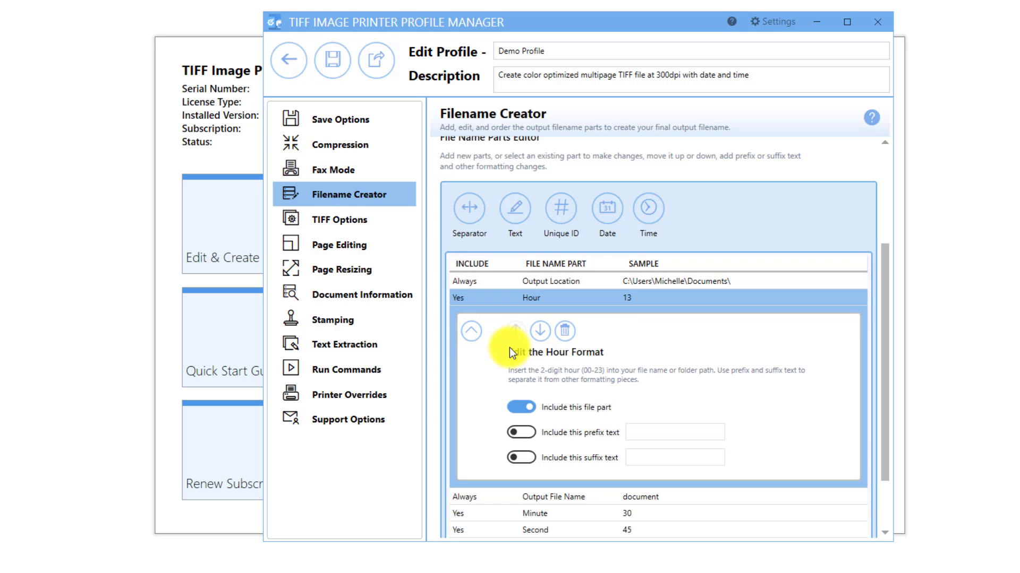
{"action": "left_click", "coordinate": [541, 332]}
{"action": "scroll", "coordinate": [650, 410], "scroll_direction": "down", "scroll_amount": 2}
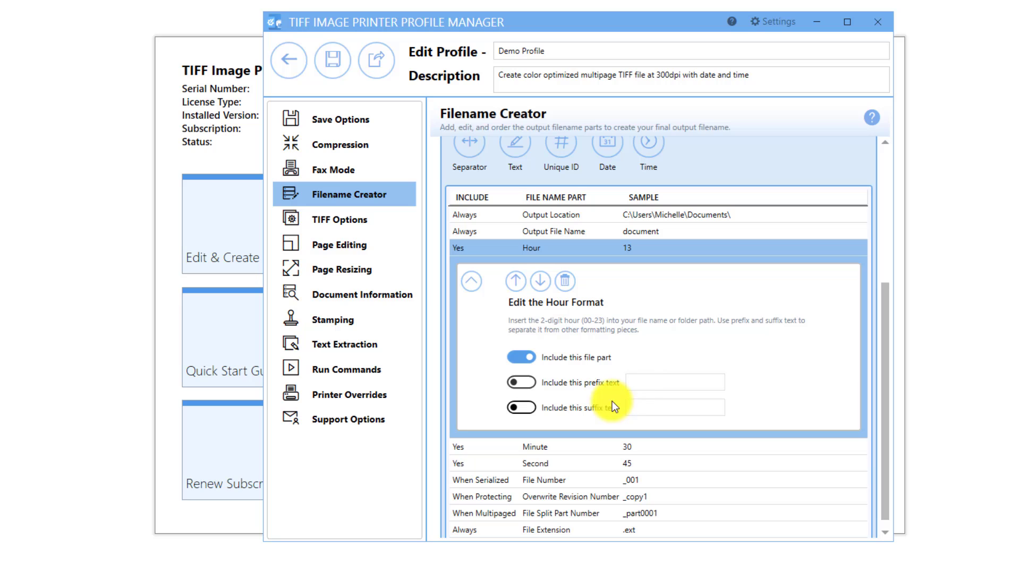
Step: Give Hour an '_' prefix and Minute and Second '-' prefixes, sampling _13, -30, -45
{"action": "left_click", "coordinate": [522, 383]}
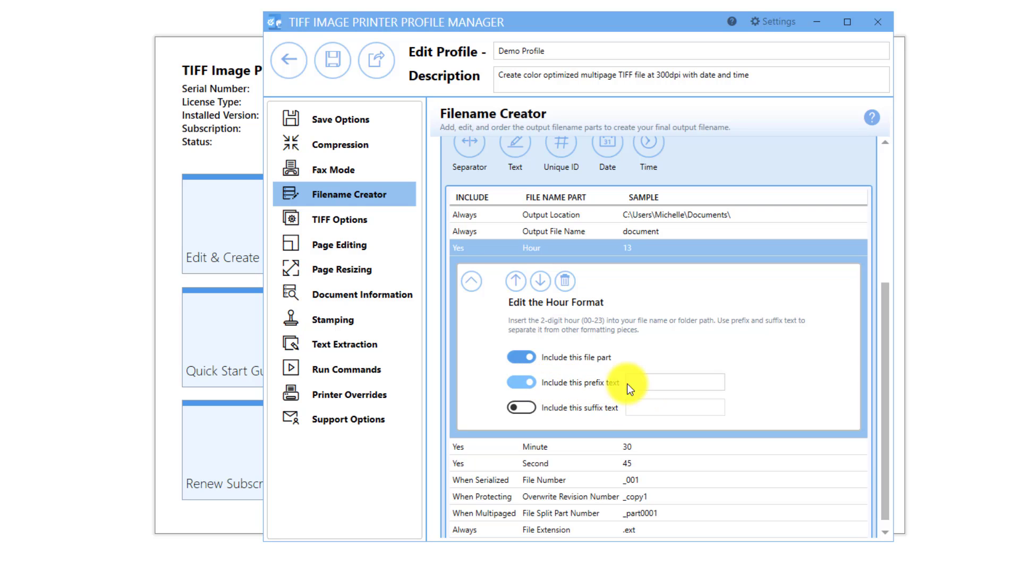
{"action": "left_click", "coordinate": [642, 383]}
{"action": "type", "text": "_"}
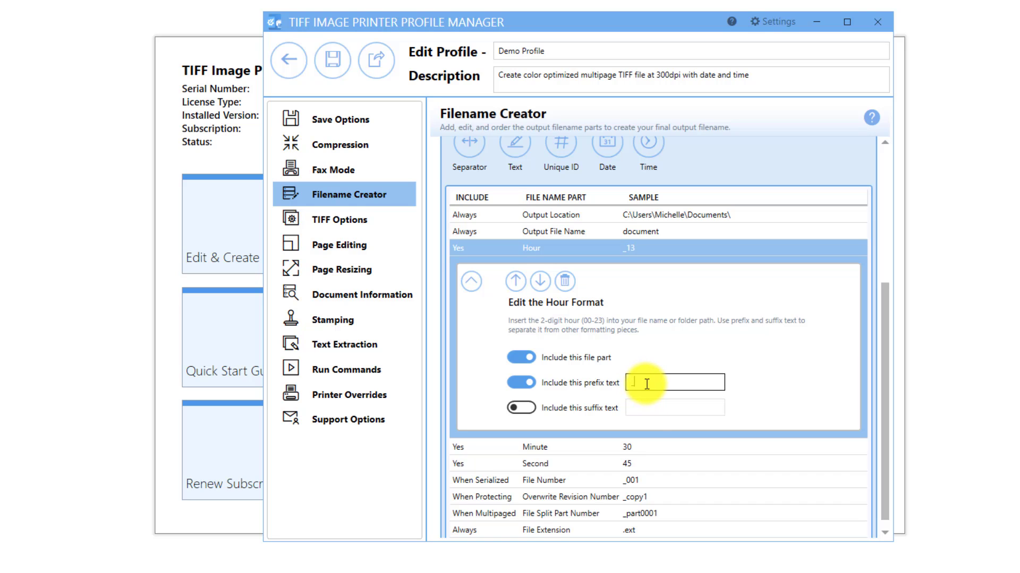
{"action": "left_click", "coordinate": [641, 445]}
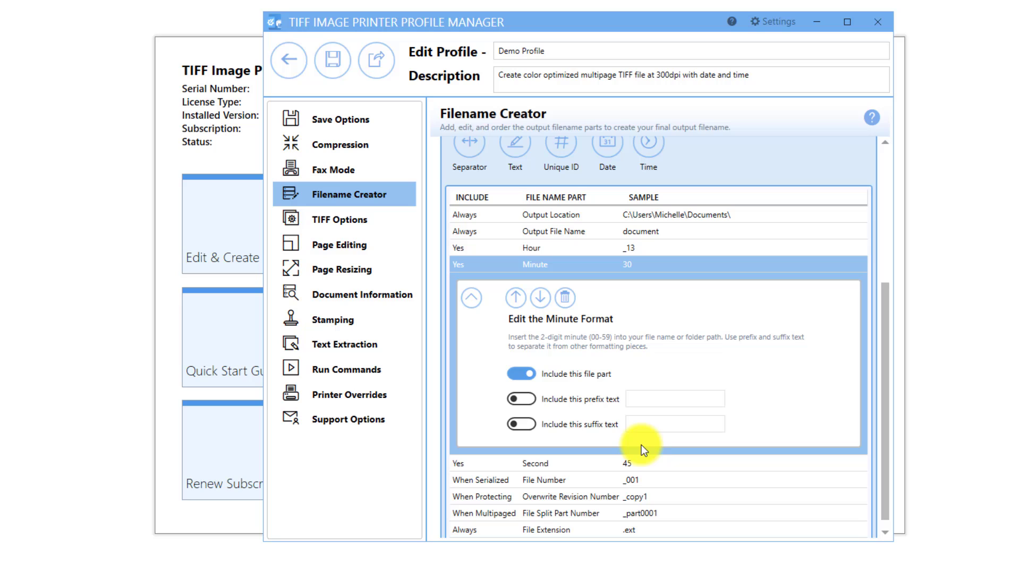
{"action": "left_click", "coordinate": [518, 399]}
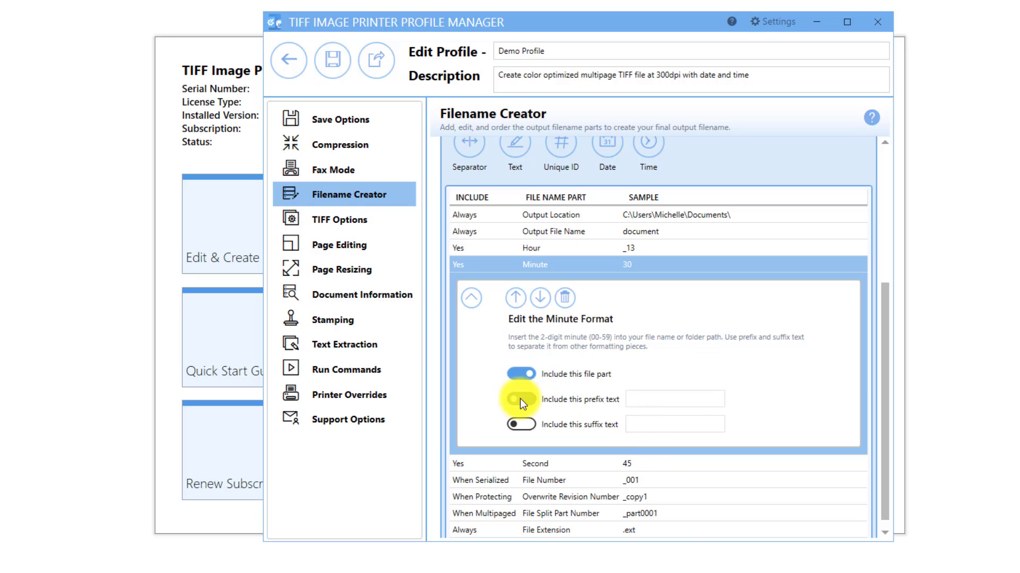
{"action": "left_click", "coordinate": [688, 405]}
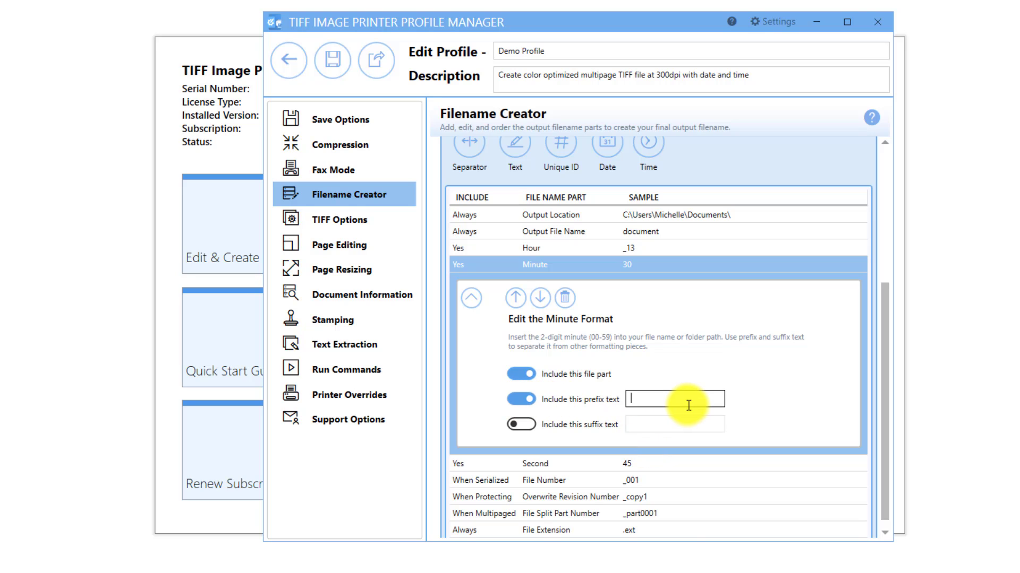
{"action": "type", "text": "-"}
{"action": "left_click", "coordinate": [661, 469]}
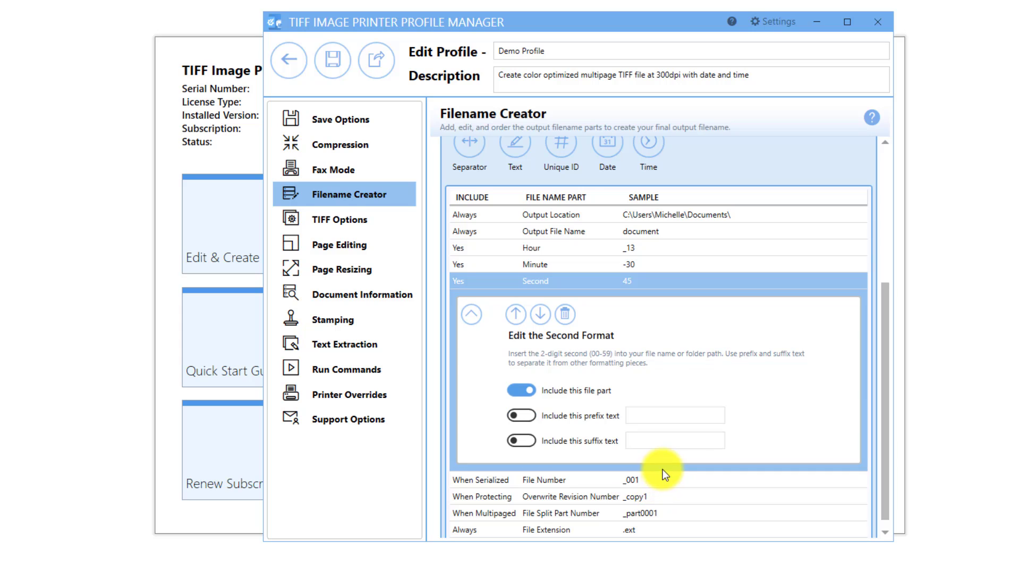
{"action": "left_click", "coordinate": [534, 419]}
{"action": "left_click", "coordinate": [655, 416]}
{"action": "type", "text": "-"}
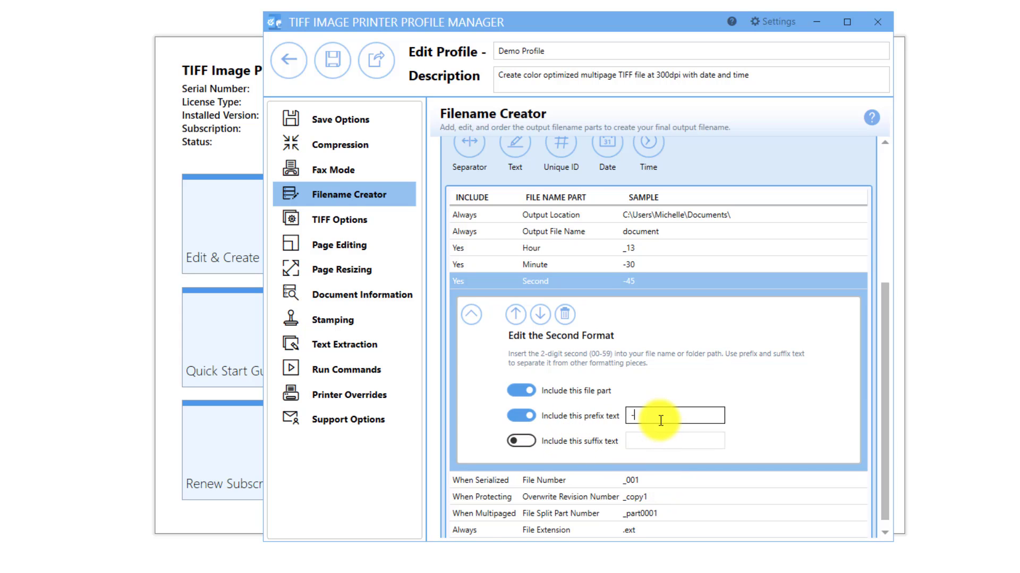
{"action": "scroll", "coordinate": [717, 358], "scroll_direction": "up", "scroll_amount": 5}
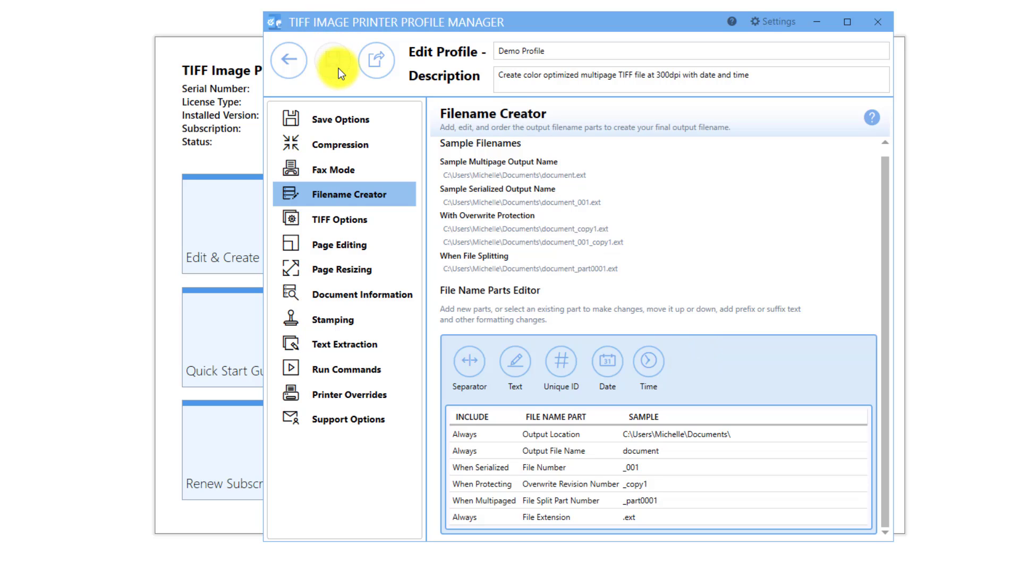
Step: Return from the profile editor to the profile list and close the Profile Manager
{"action": "left_click", "coordinate": [291, 66]}
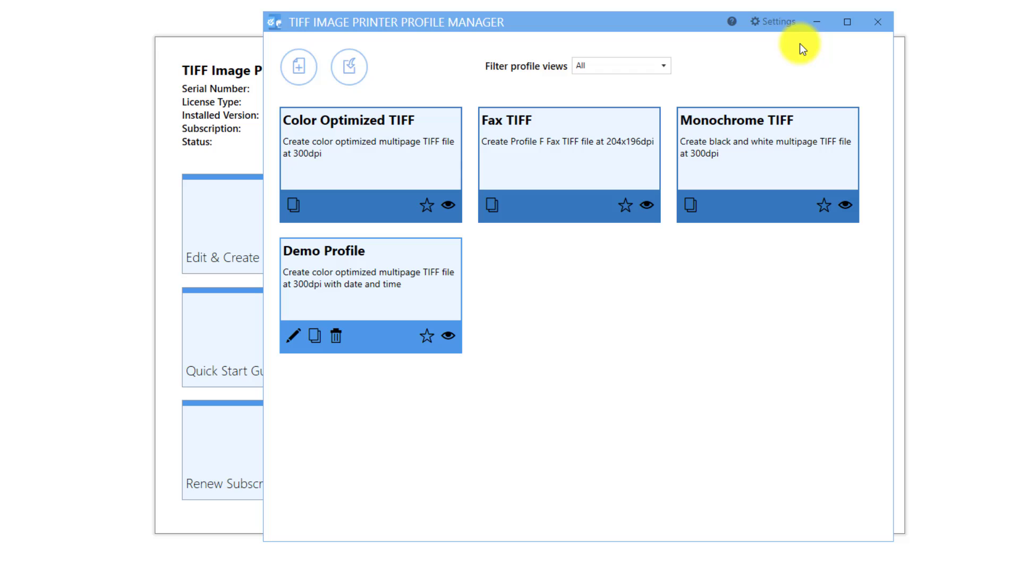
{"action": "left_click", "coordinate": [875, 24]}
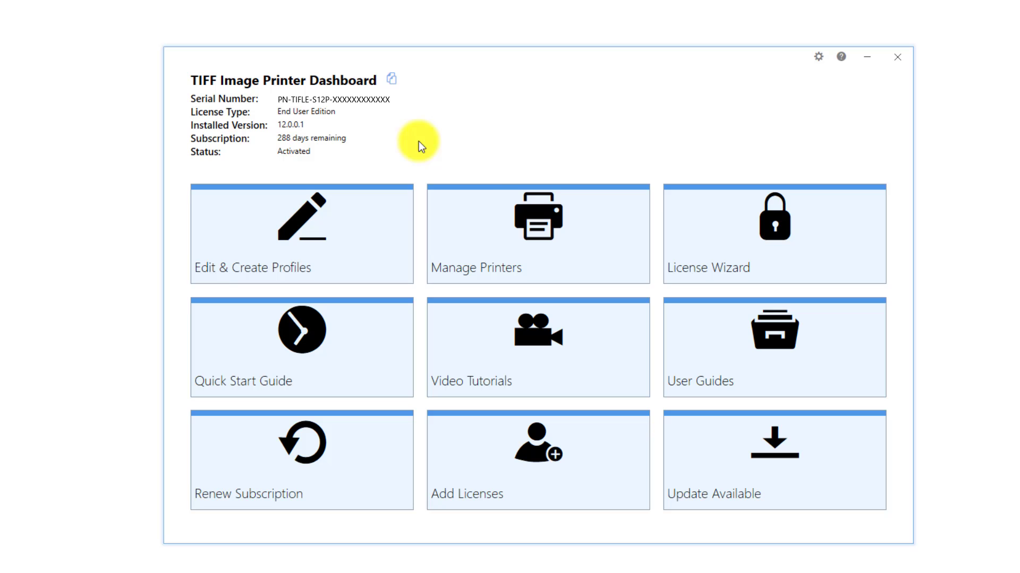
Step: Assign Demo Profile to TIFF Image Printer 12 under Manage Printers and save the change
{"action": "left_click", "coordinate": [540, 240]}
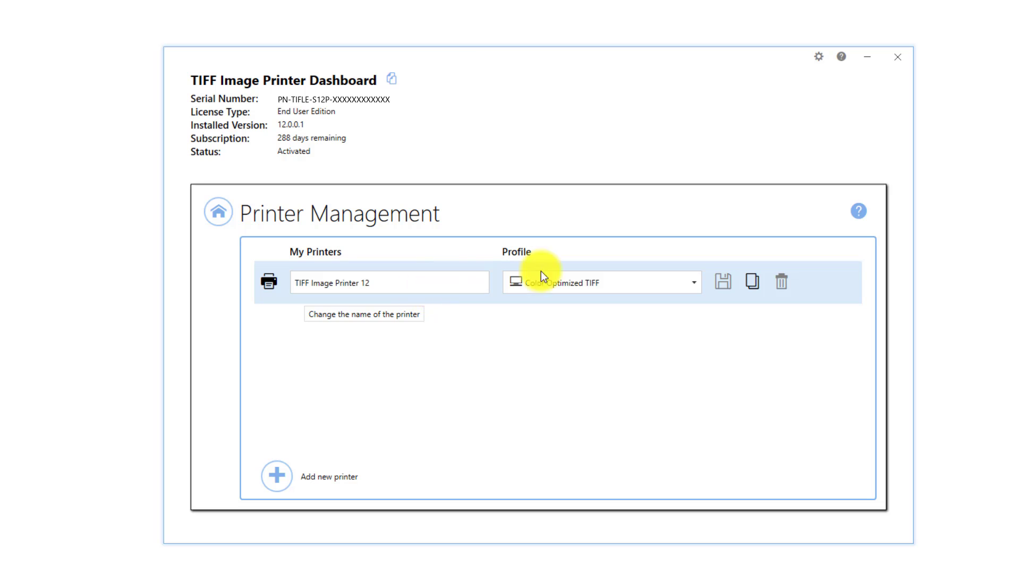
{"action": "left_click", "coordinate": [693, 282]}
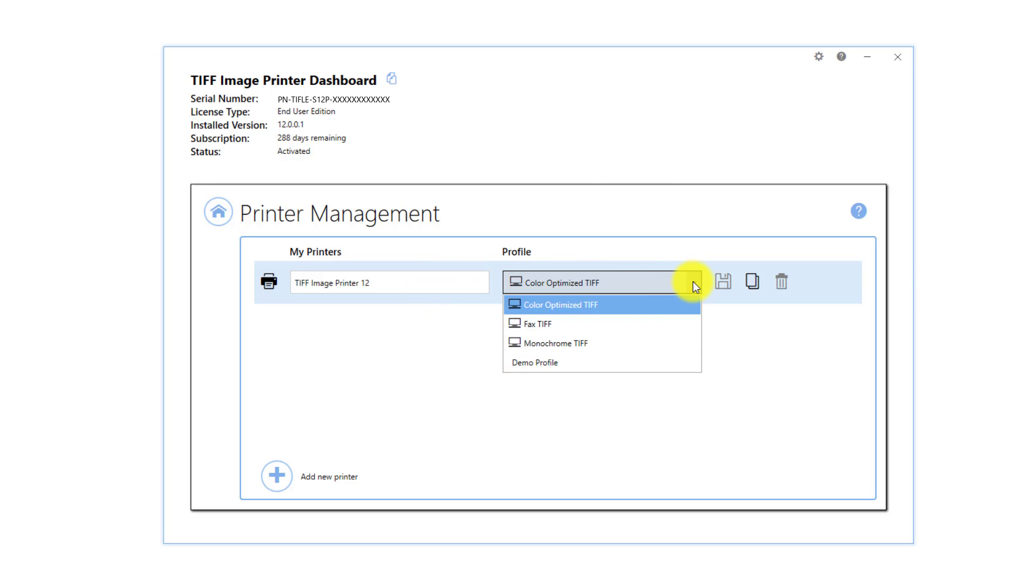
{"action": "left_click", "coordinate": [612, 364]}
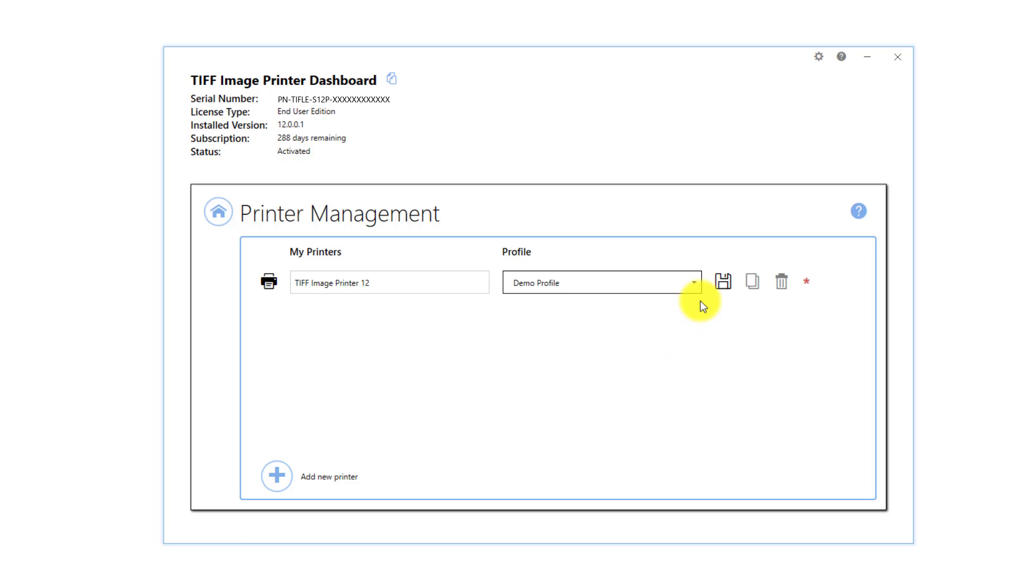
{"action": "left_click", "coordinate": [724, 277]}
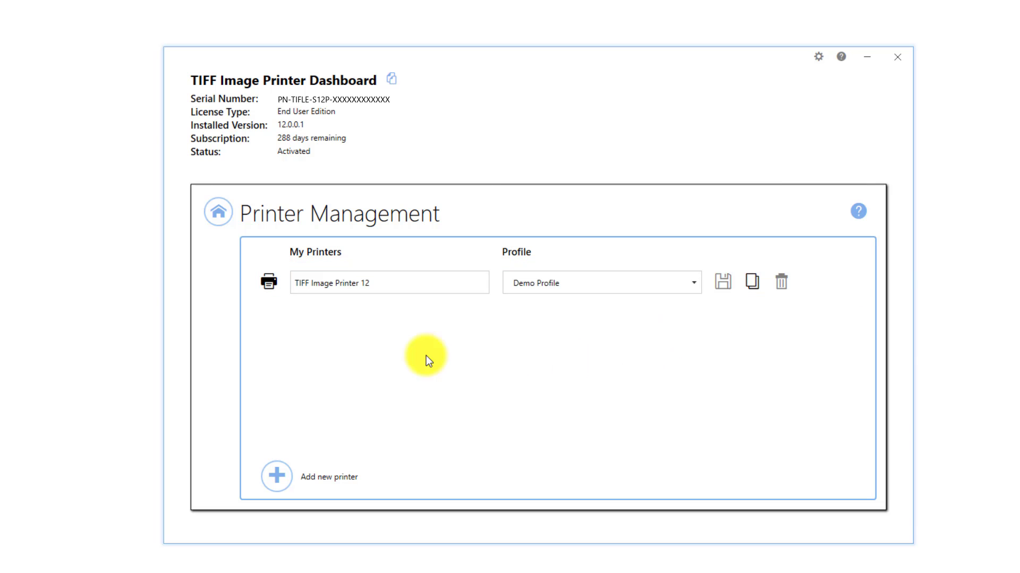
Step: Leave Printer Management and return to the Dashboard's main tile page
{"action": "left_click", "coordinate": [216, 224]}
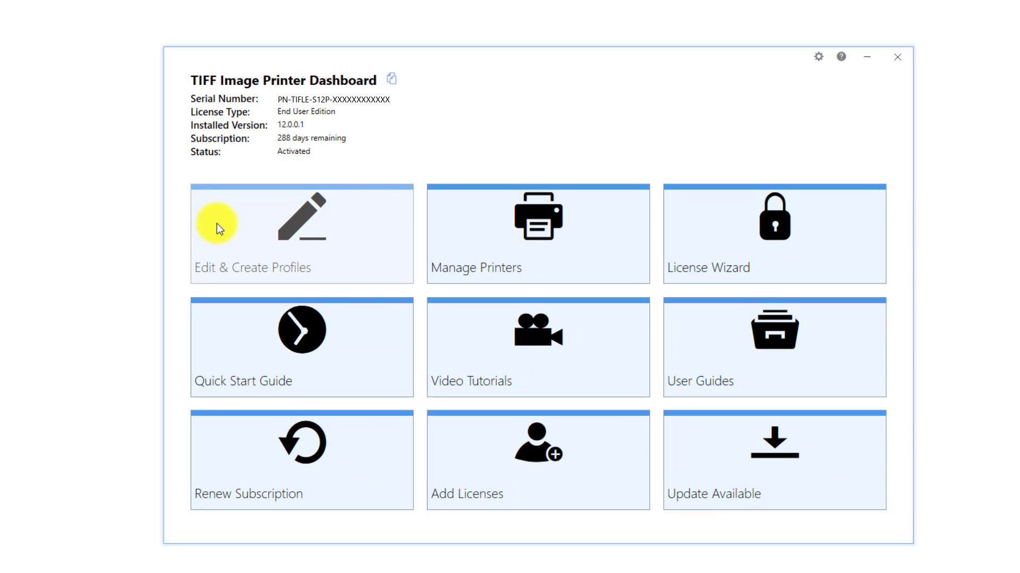